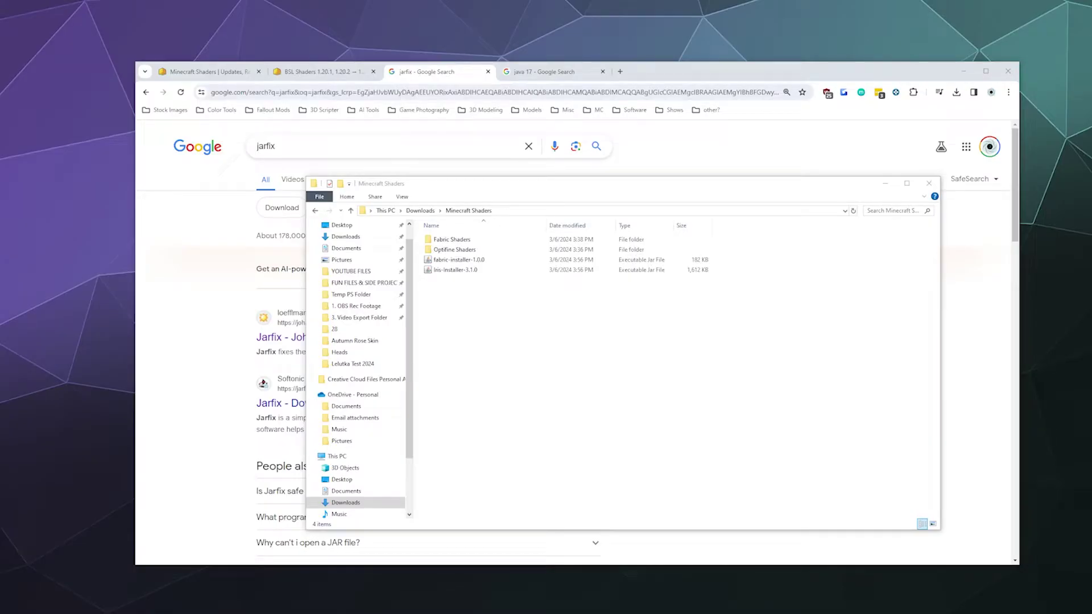
Open the app choice for the Iris installer jar, then dismiss it without picking anything.
left_click(566, 387)
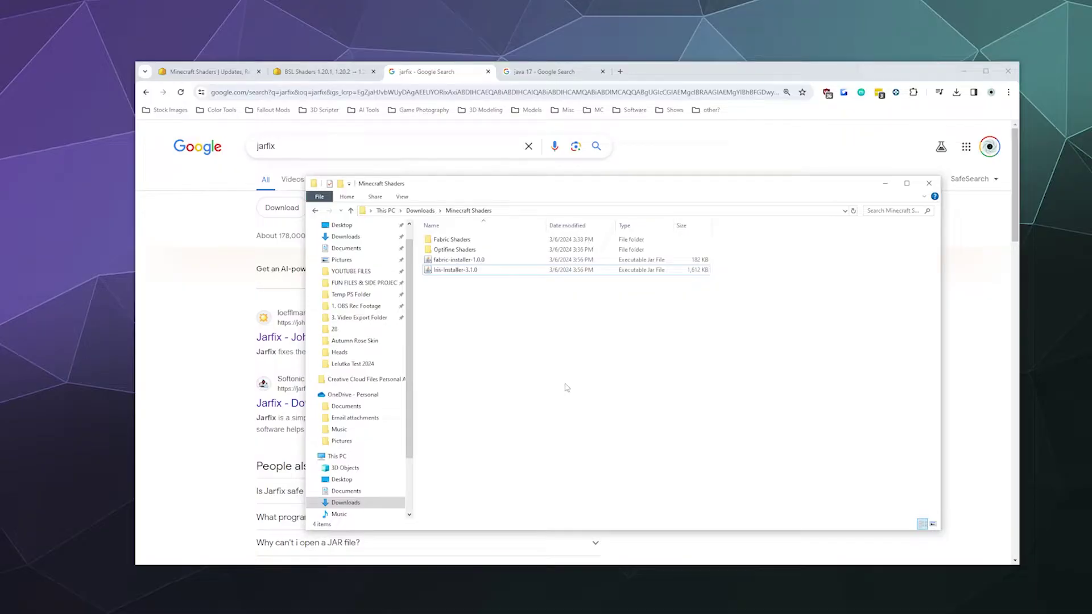
left_click(456, 272)
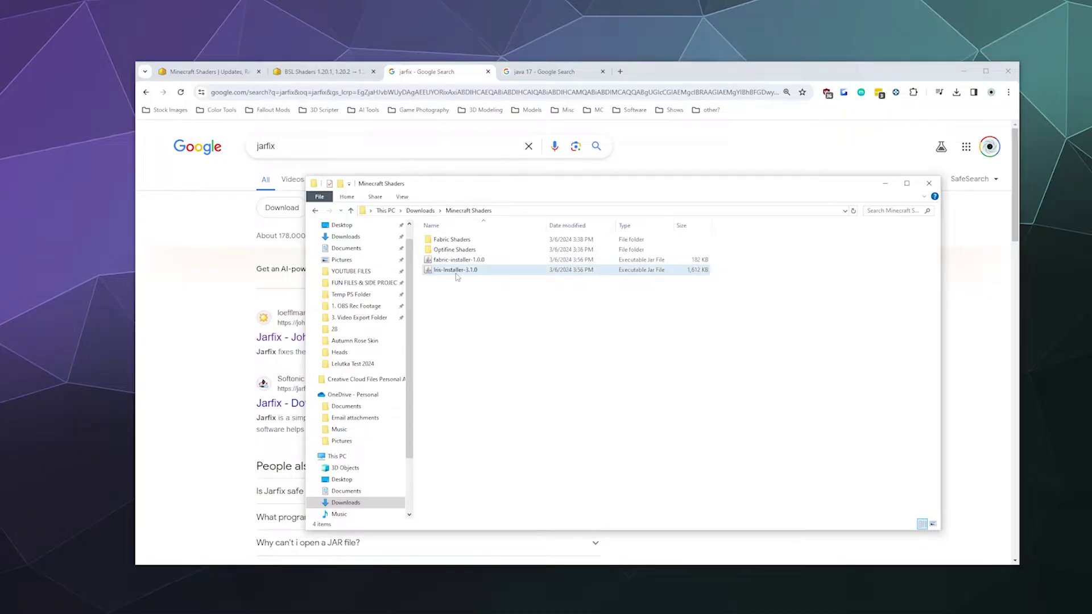
right_click(456, 273)
mouse_move(494, 333)
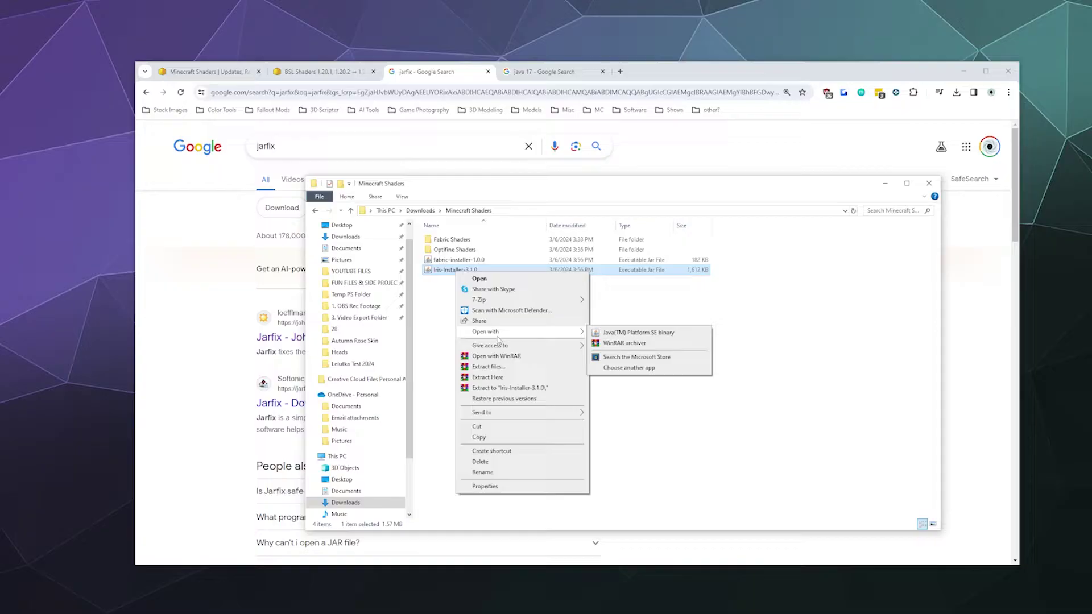
left_click(628, 367)
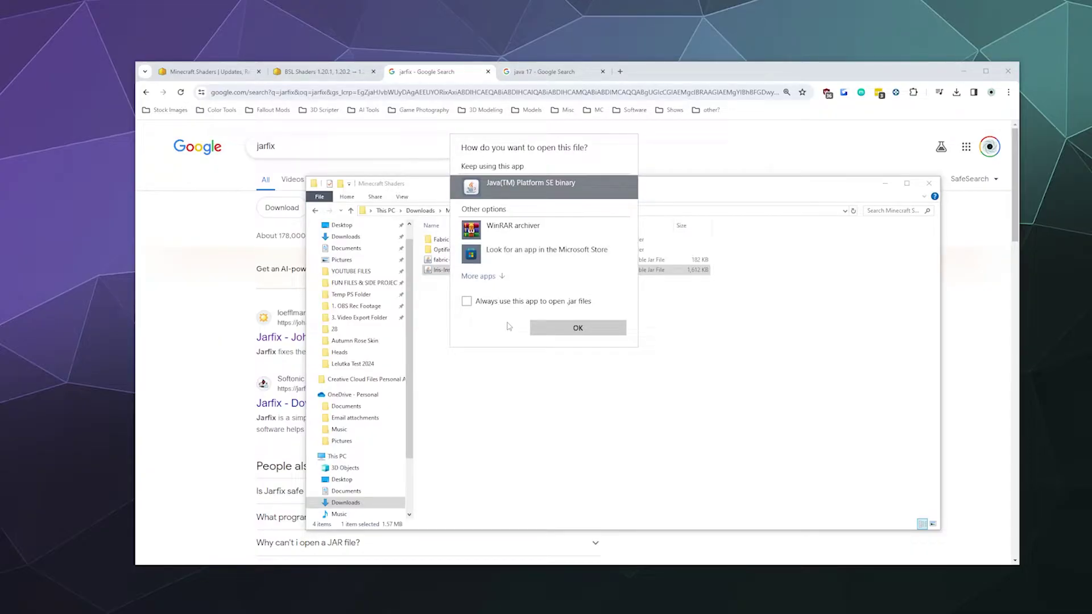
left_click(509, 370)
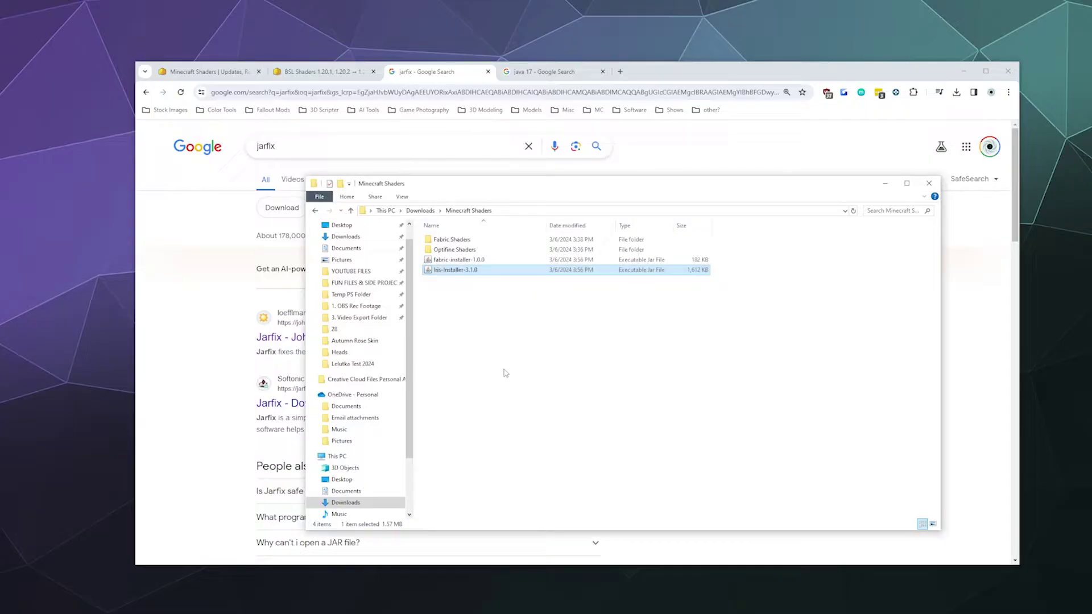
Reopen the app choice for Iris-Installer-3.1.0, which offers Java(TM) Platform SE binary.
right_click(447, 273)
mouse_move(543, 331)
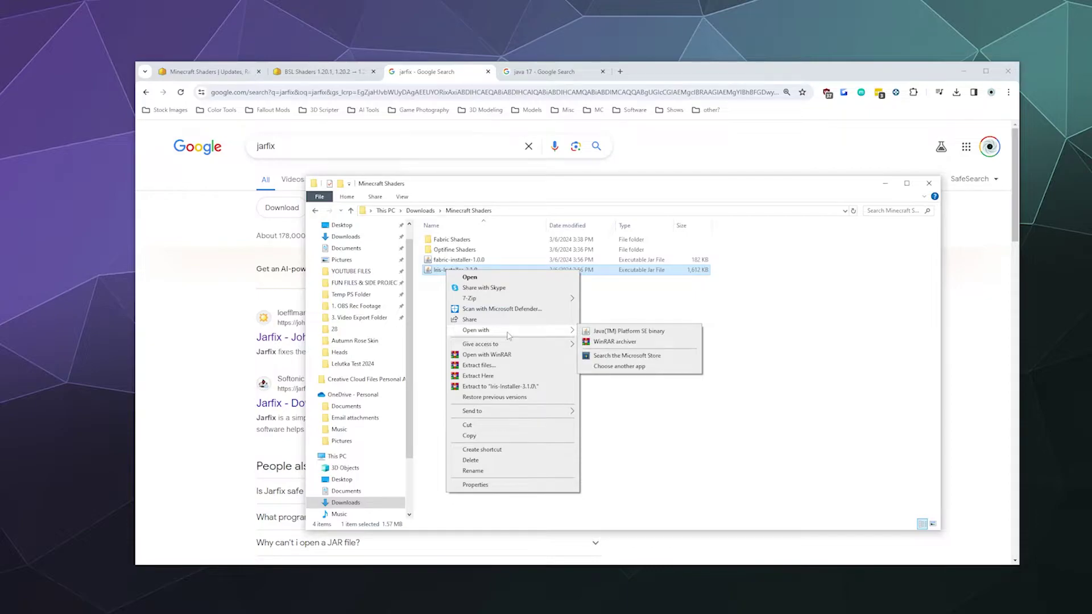
left_click(625, 369)
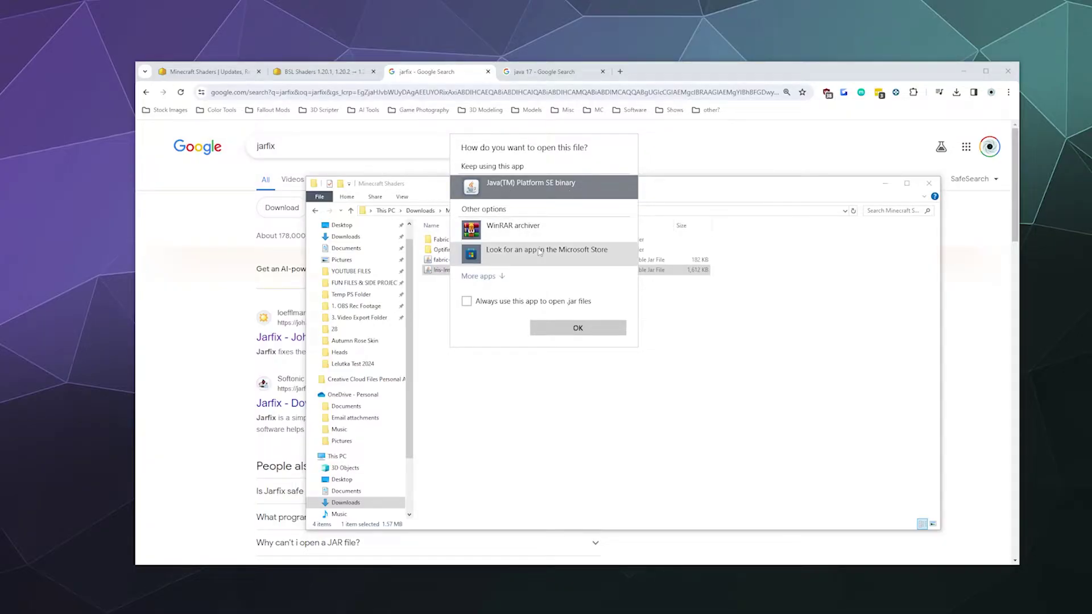
Expand More apps and scroll through the full list of apps for the jar.
left_click(502, 281)
scroll(511, 233, "down", 3)
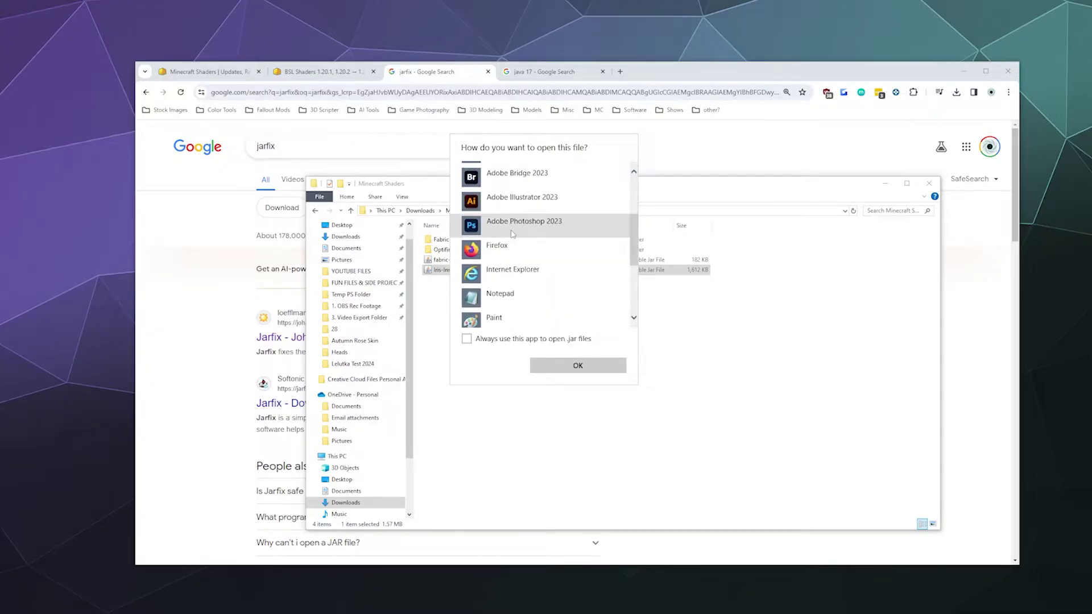
scroll(512, 234, "down", 5)
scroll(509, 267, "up", 8)
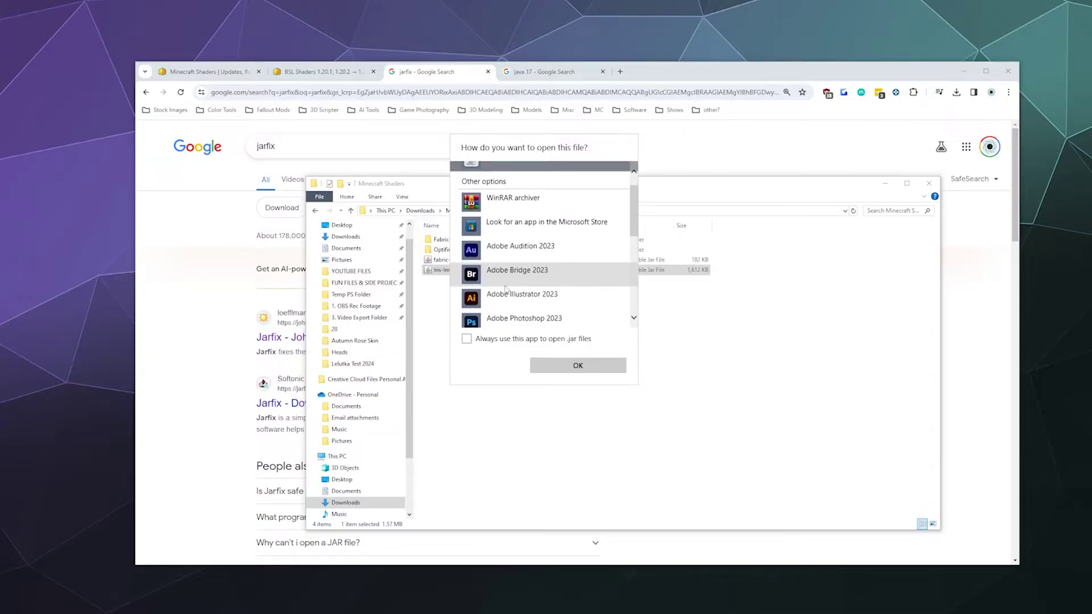
scroll(505, 289, "up", 2)
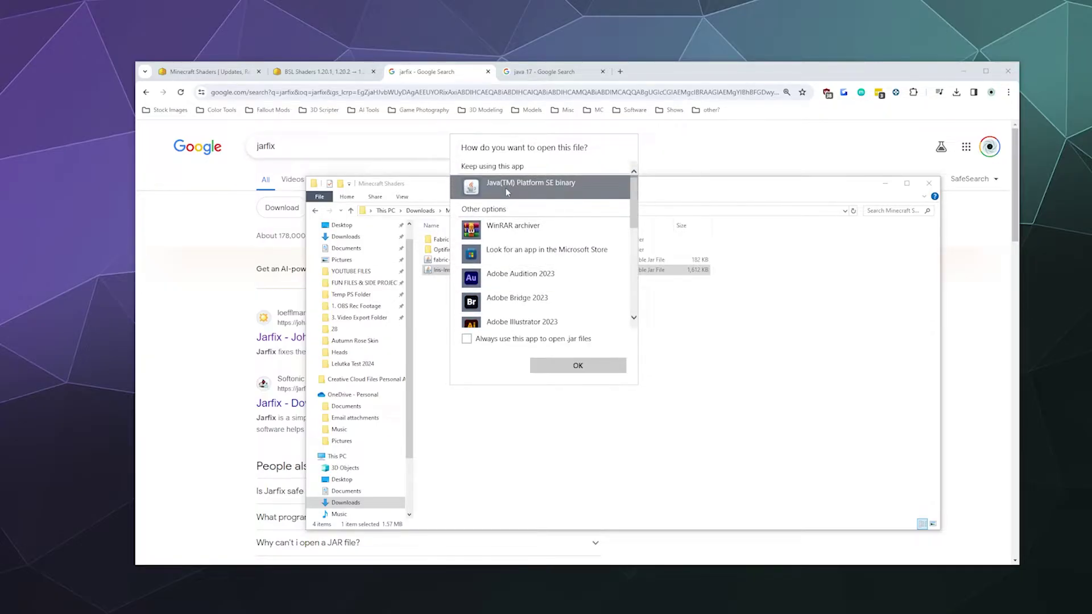
scroll(507, 192, "down", 8)
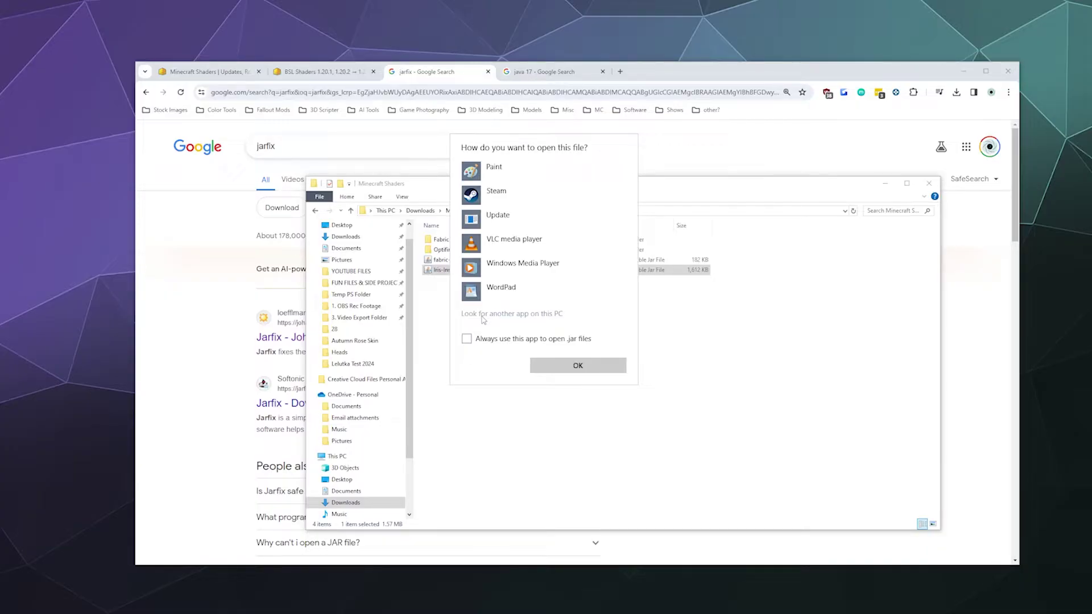
Browse Program Files for another program, then cancel without choosing one.
left_click(481, 314)
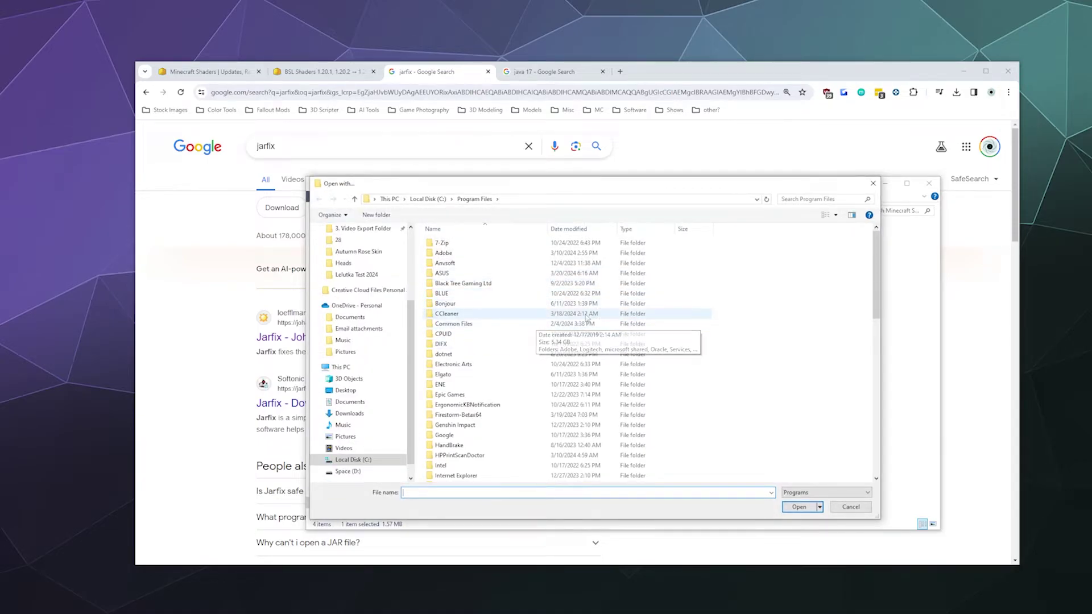
scroll(537, 325, "down", 4)
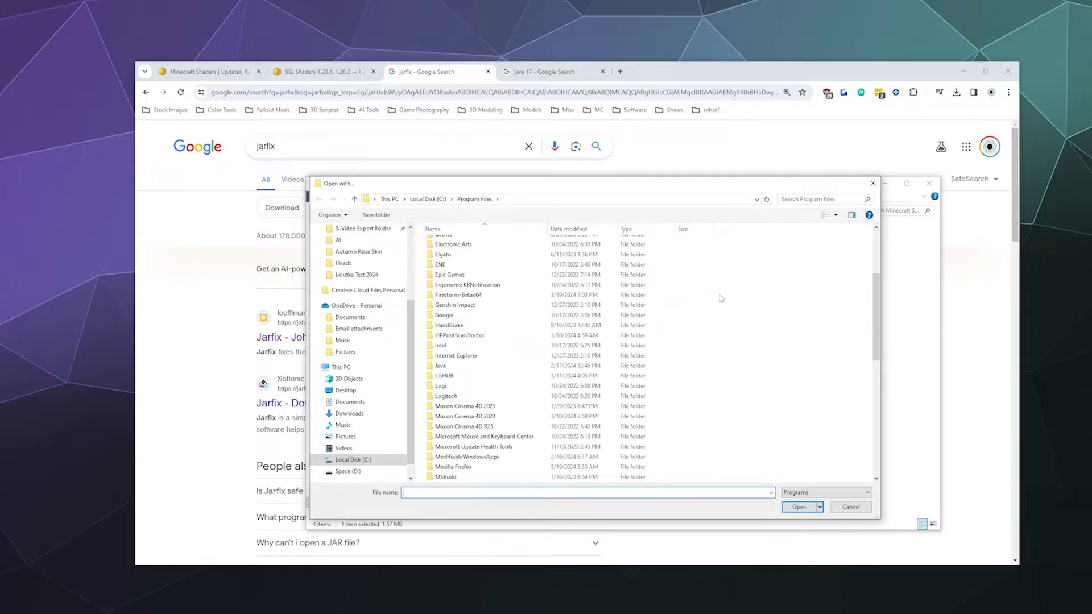
left_click(873, 184)
Always open .jar files with Java(TM) Platform SE binary, launch the Iris installer, and close it.
right_click(483, 269)
mouse_move(550, 331)
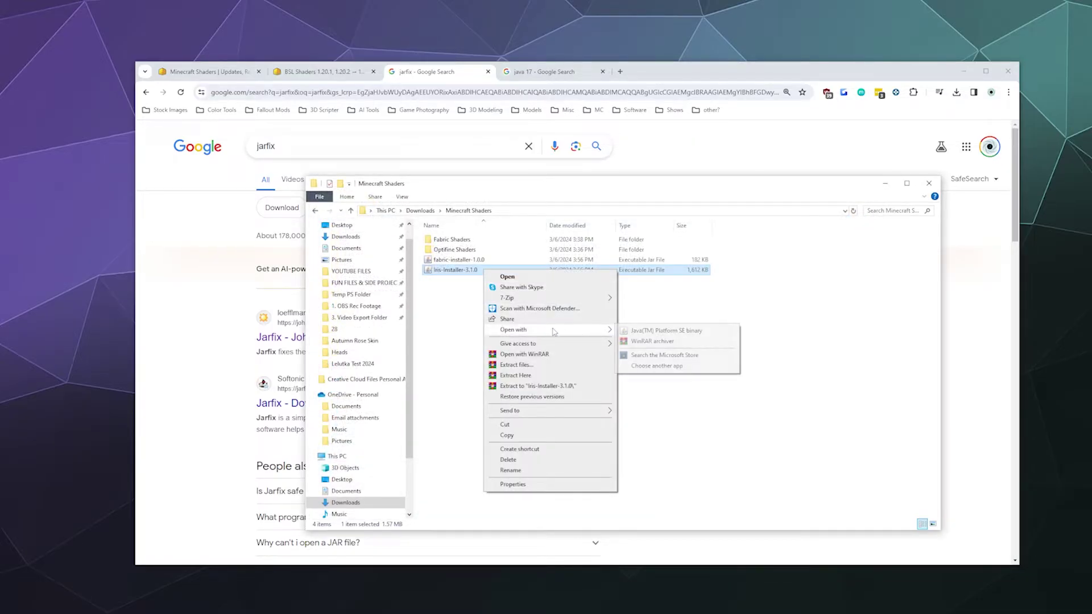
left_click(669, 366)
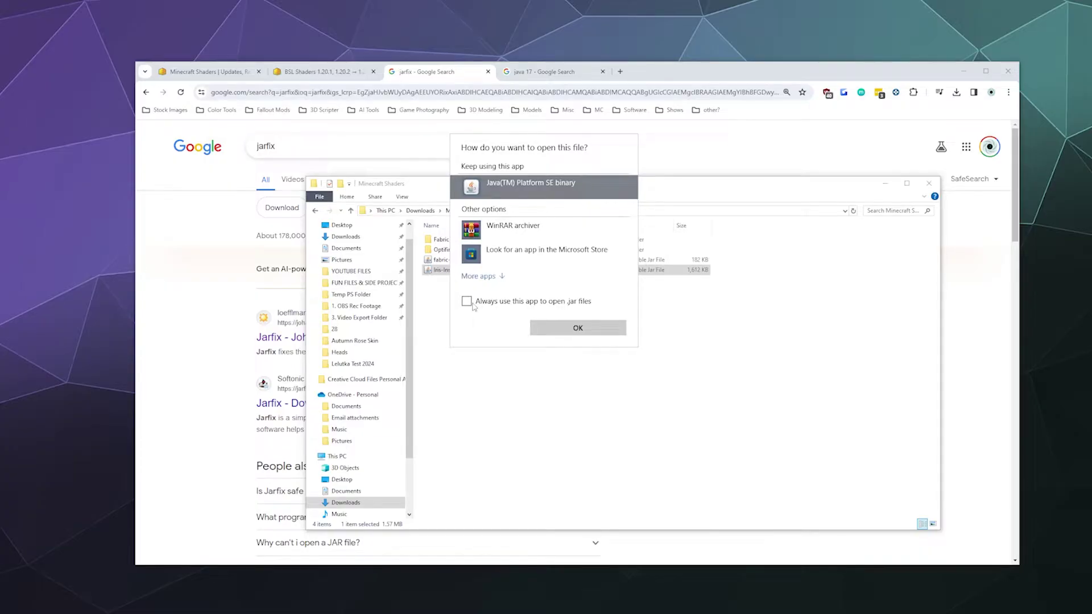
left_click(586, 306)
left_click(555, 327)
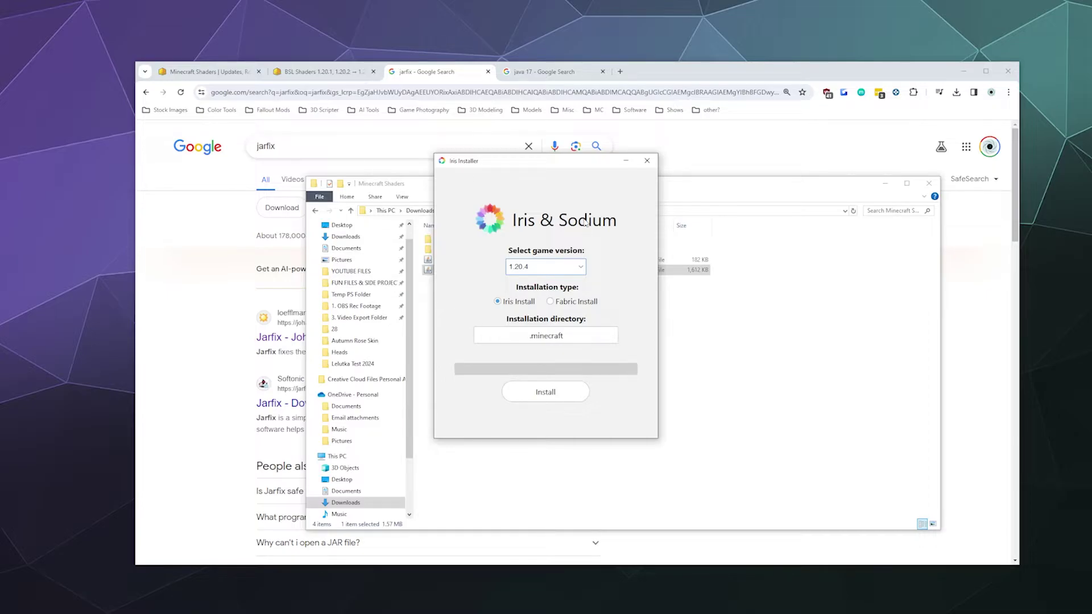
left_click(647, 161)
Go from the java 17 search results to Oracle's Java Downloads page.
left_click(693, 144)
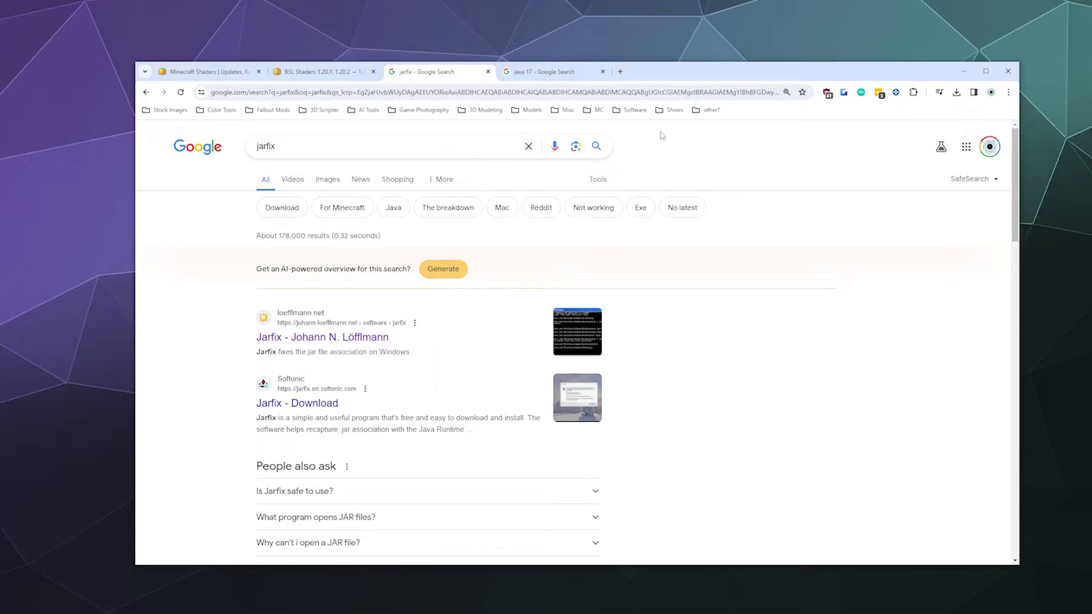
left_click(574, 74)
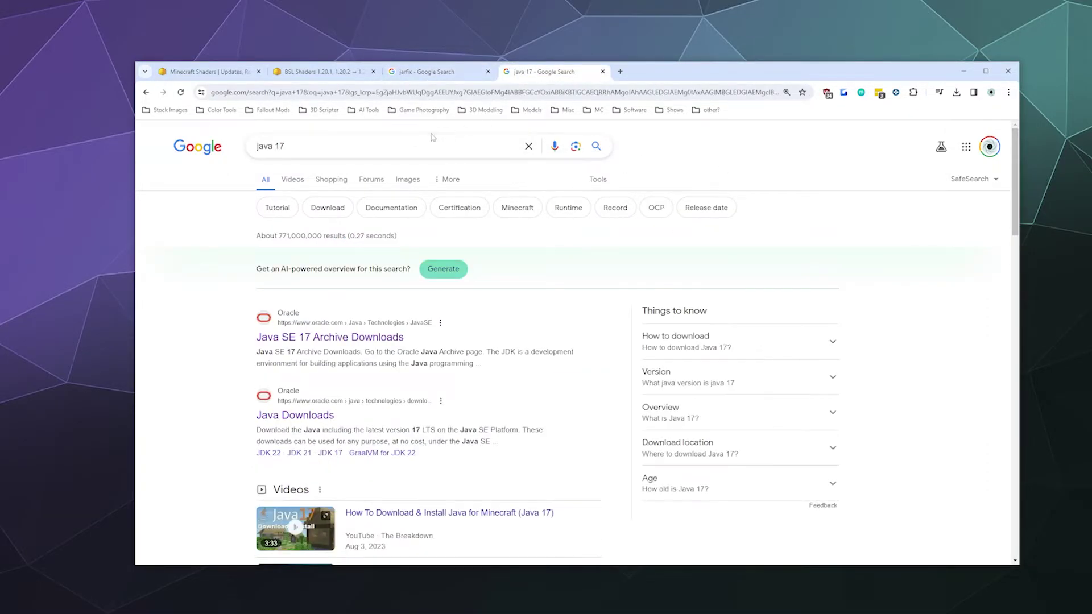
scroll(364, 257, "down", 3)
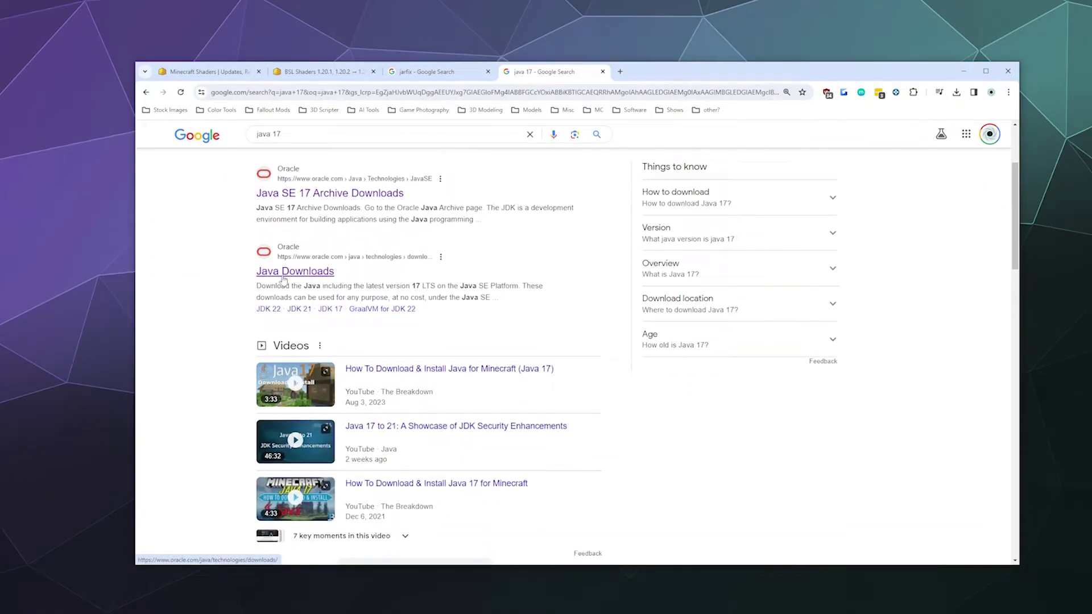
scroll(284, 278, "up", 3)
left_click(291, 418)
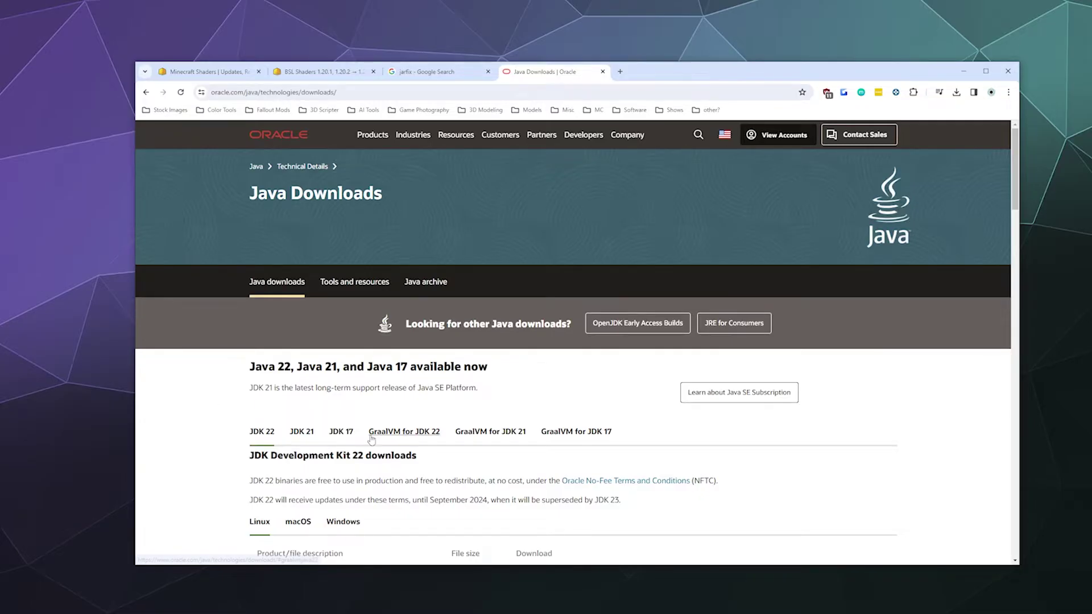
Show the JDK 17 packages, cycling through Linux and macOS before settling on Windows.
left_click(335, 438)
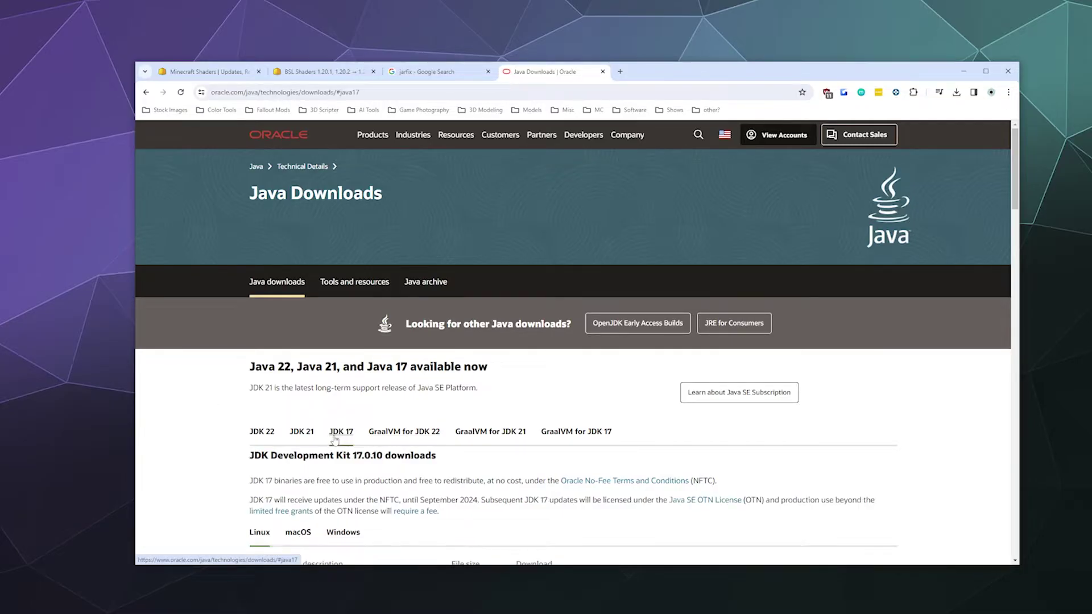
scroll(341, 273, "down", 3)
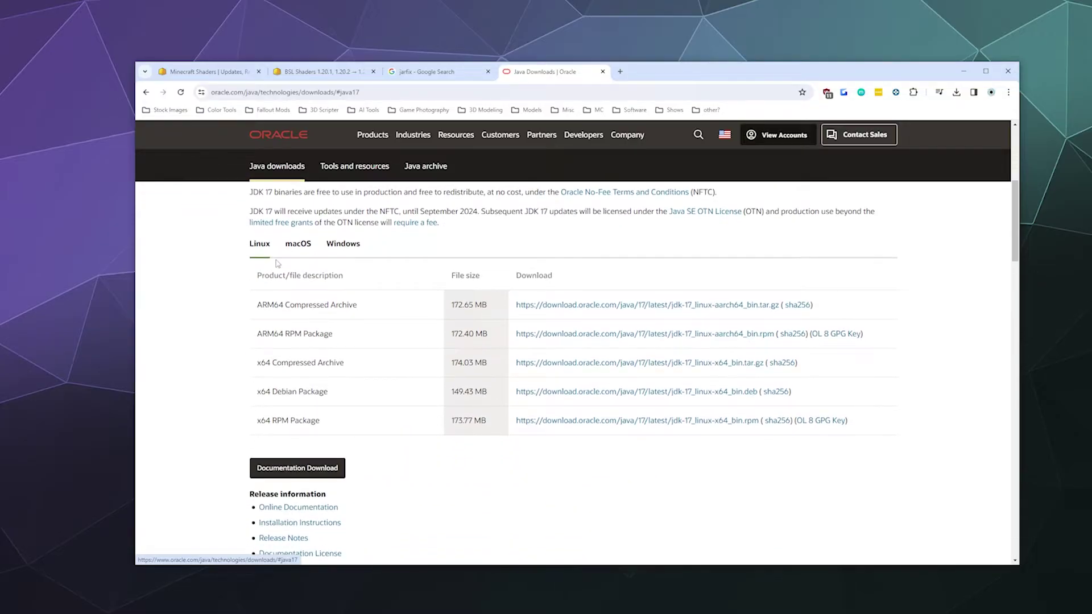
left_click(346, 249)
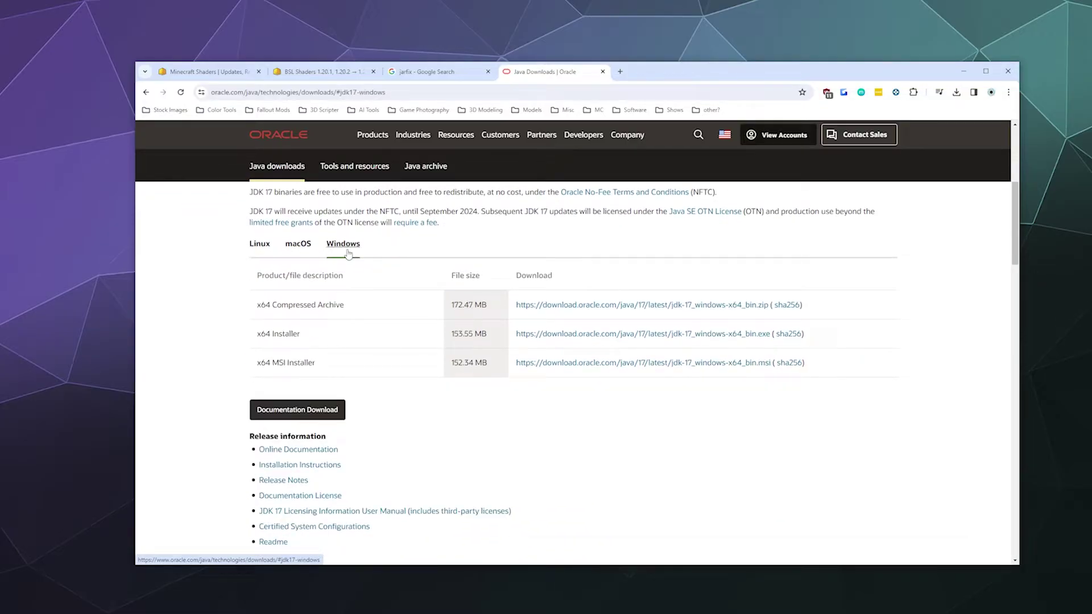
left_click(291, 249)
left_click(255, 249)
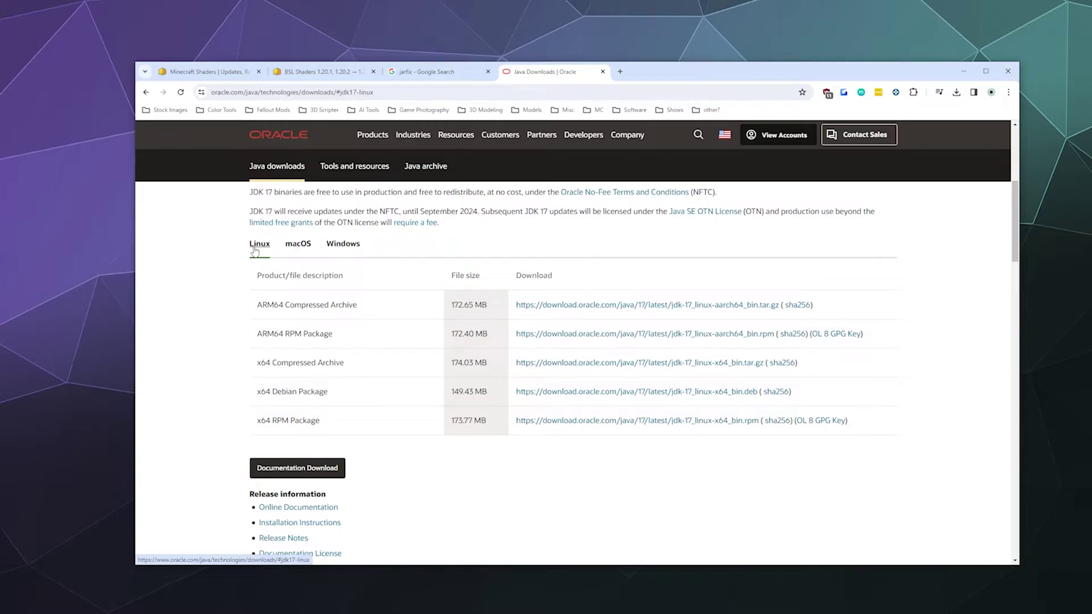
left_click(297, 249)
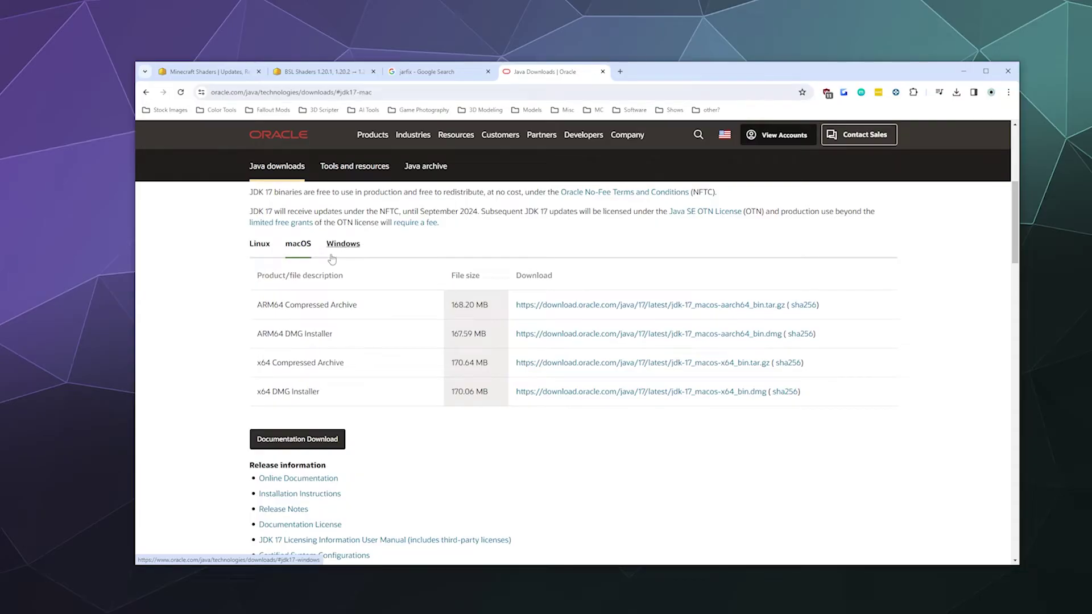
left_click(337, 250)
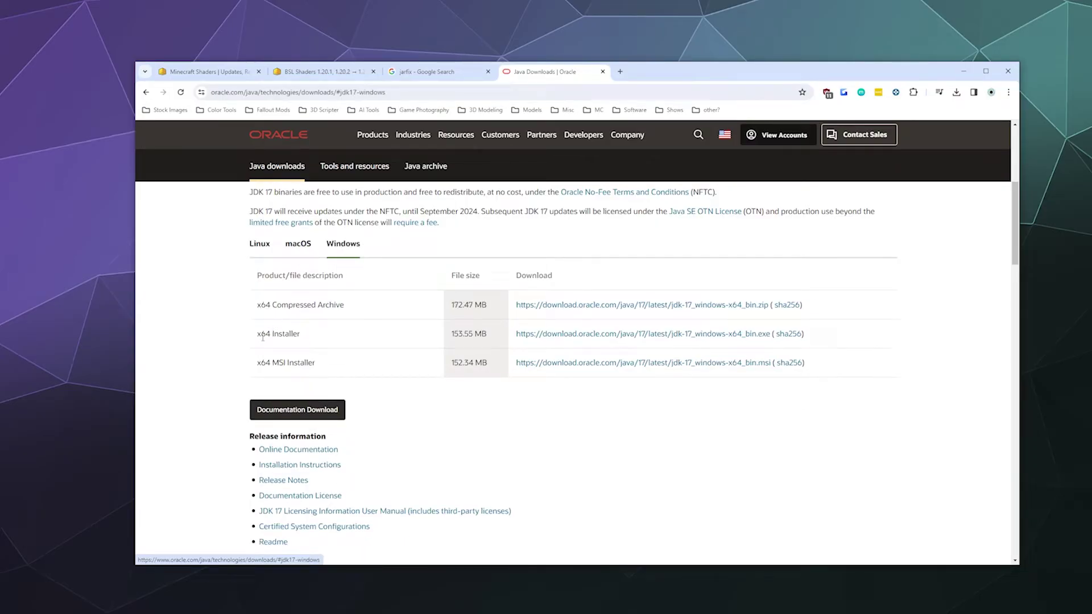
Save the JDK 17 Windows x64 installer into Jarfix 2024 and open its folder to launch it.
left_click(543, 339)
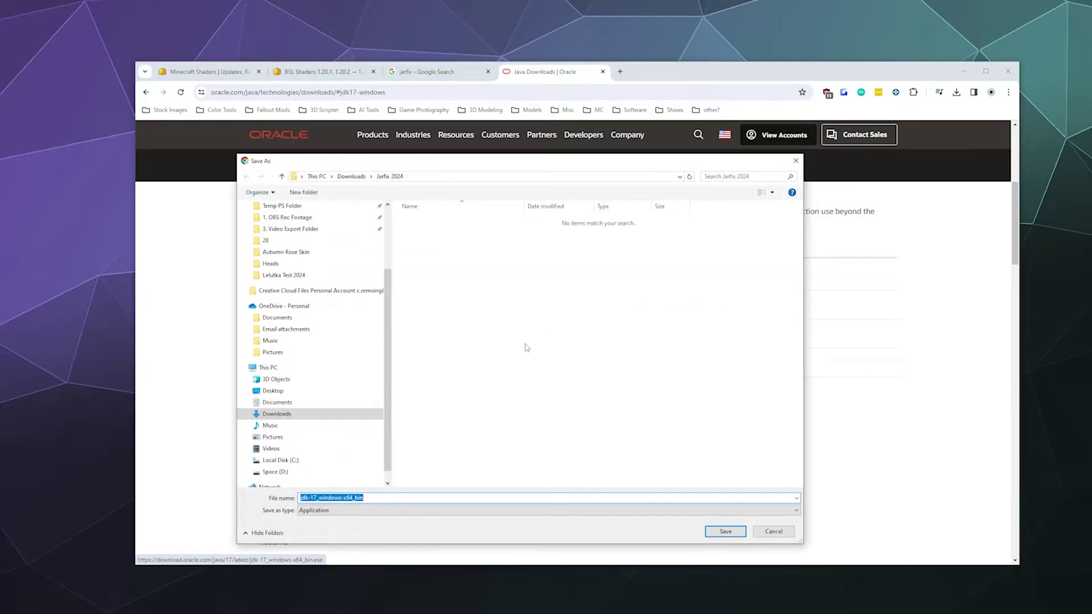
left_click(718, 535)
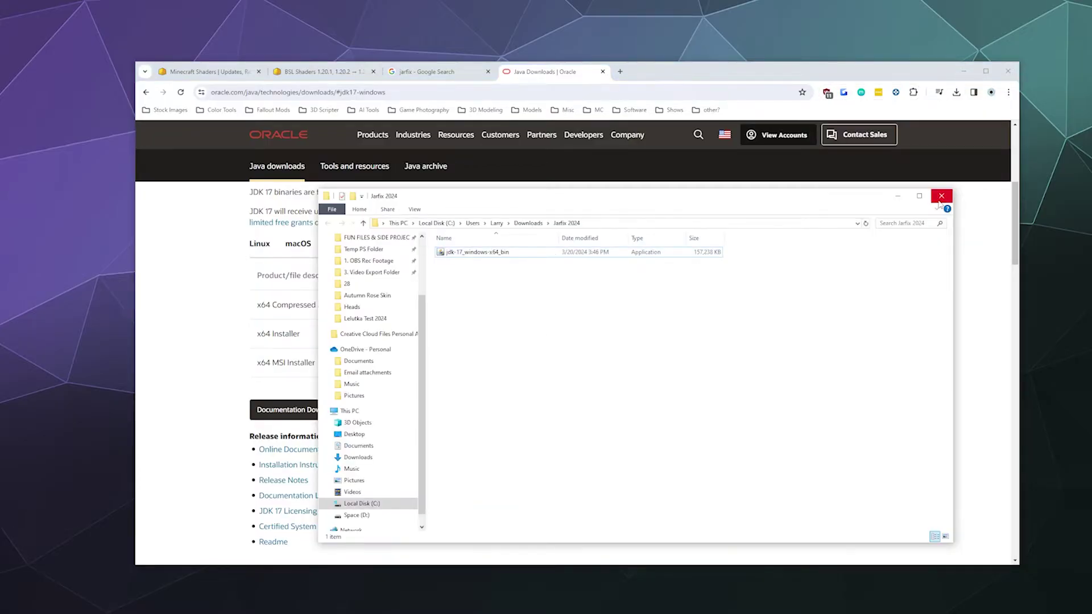
left_click(942, 196)
left_click(957, 93)
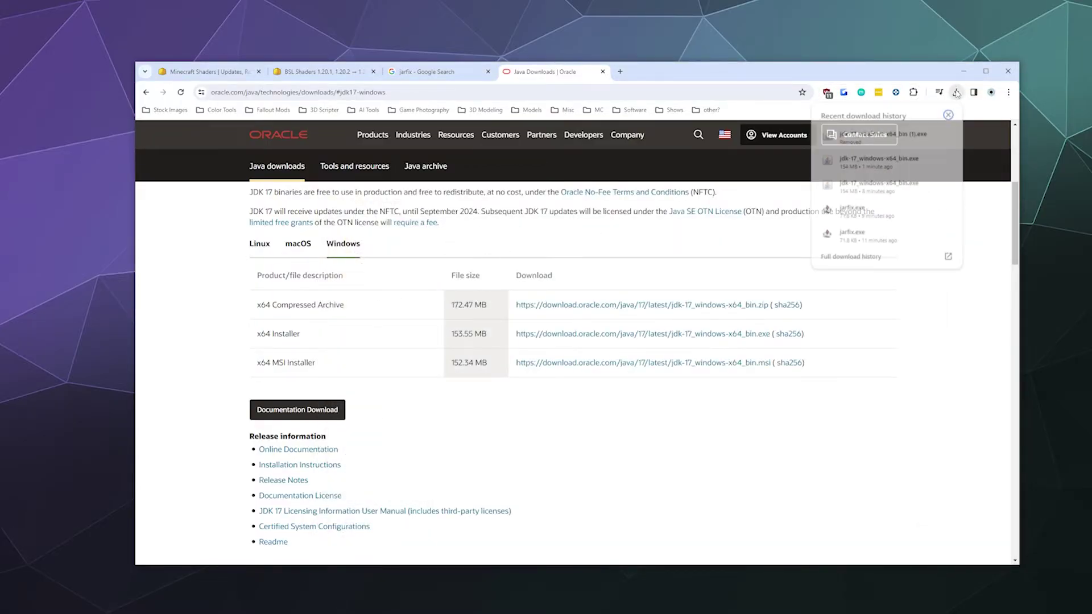
left_click(931, 159)
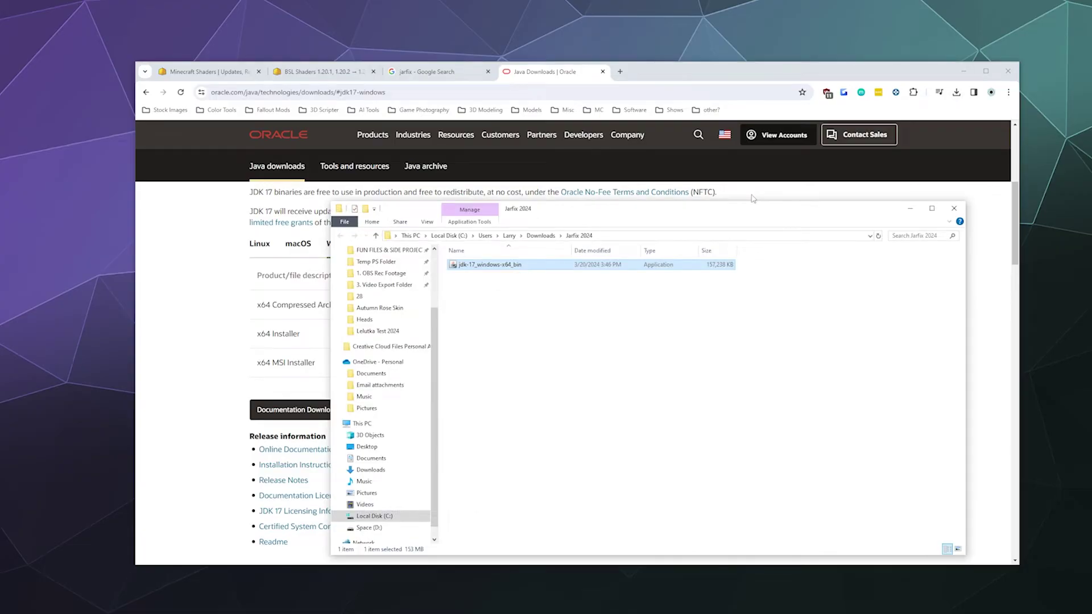
left_click_drag(721, 214, 691, 188)
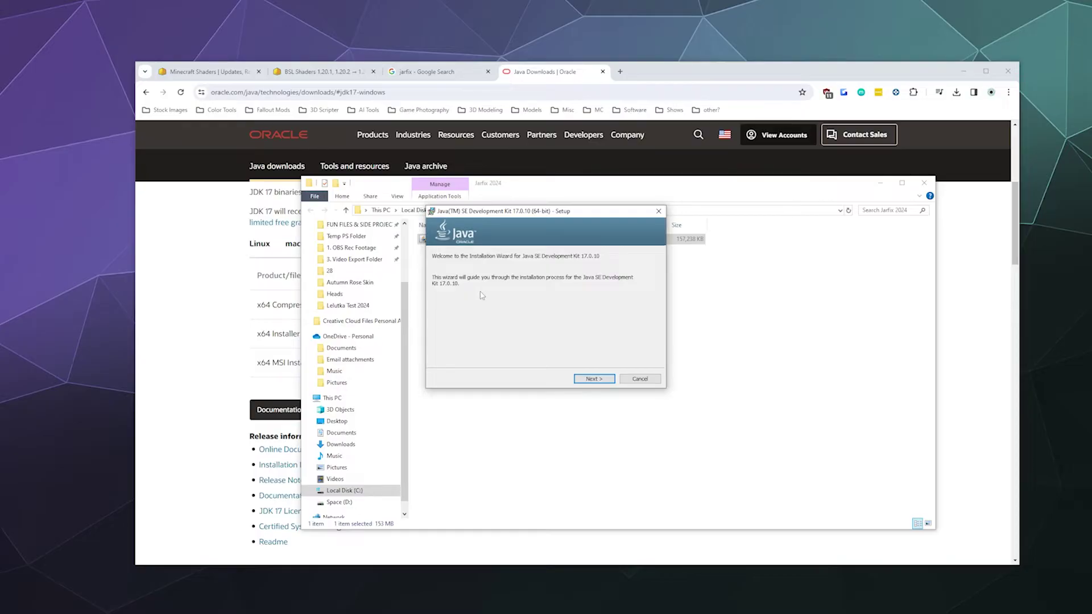
Advance JDK 17.0.10 setup to Destination Folder, then confirm cancelling the installation.
left_click(593, 379)
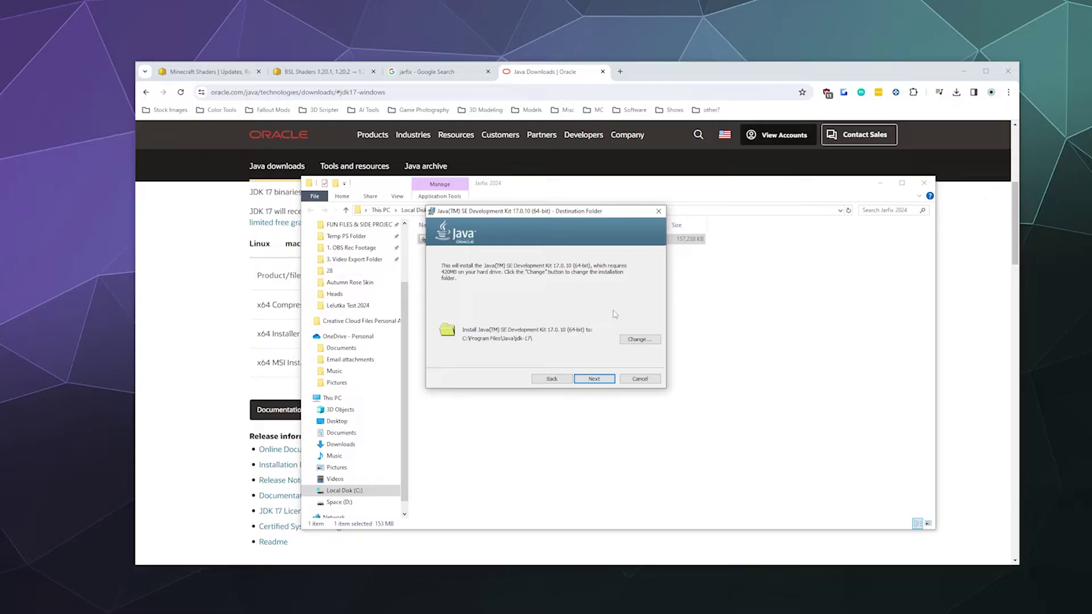
left_click(659, 211)
left_click(523, 317)
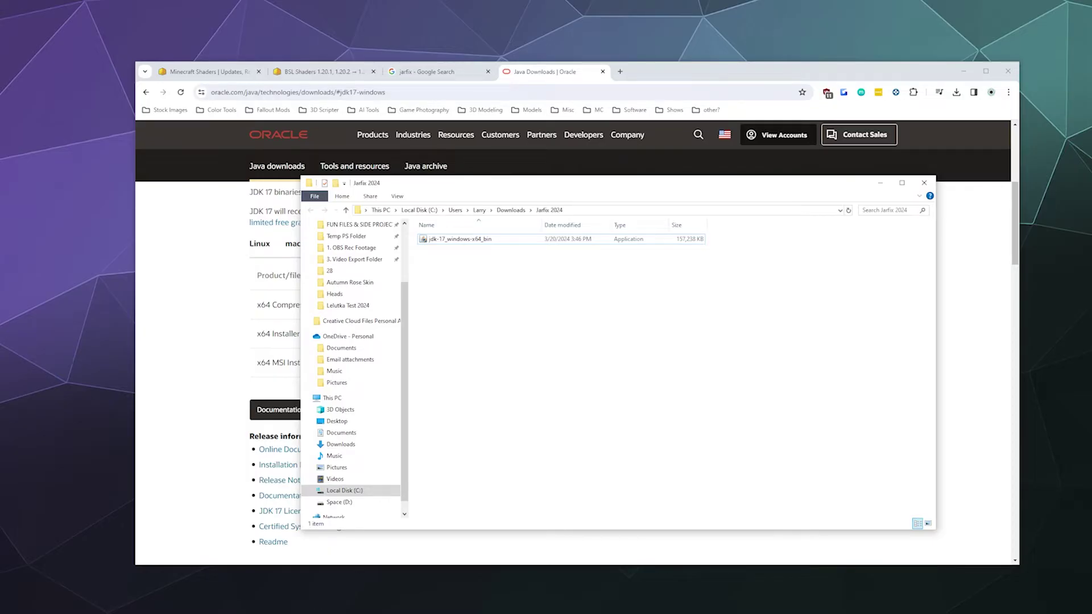
left_click(199, 609)
Launch Iris-Installer-3.1.0 from the Minecraft Shaders folder to confirm it opens, then close it.
left_click(146, 591)
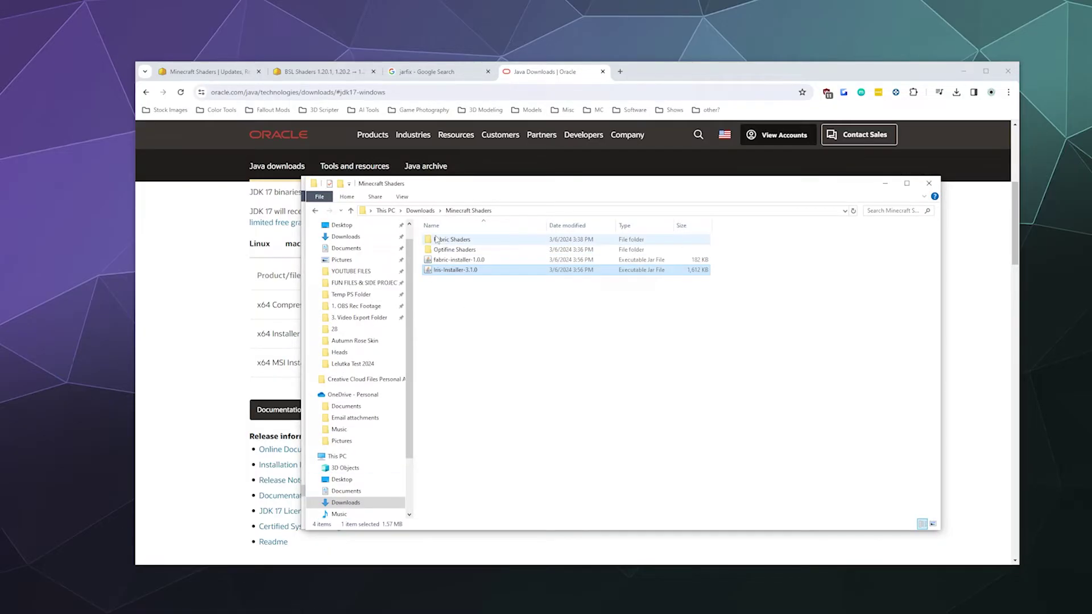
mouse_move(445, 196)
left_mouse_down()
mouse_move(486, 227)
mouse_move(466, 202)
left_mouse_up()
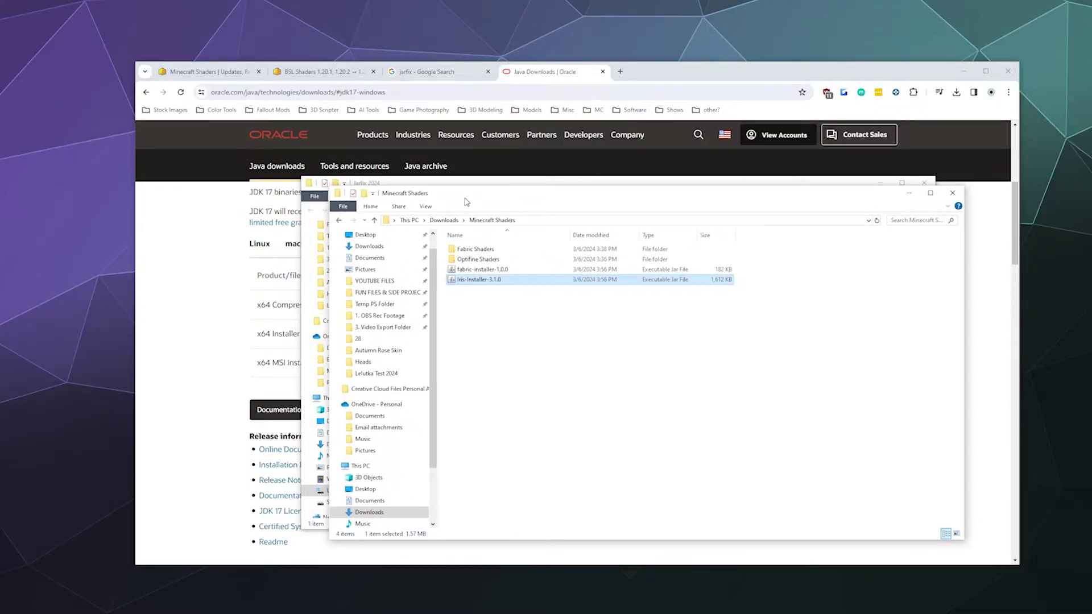
double_click(465, 280)
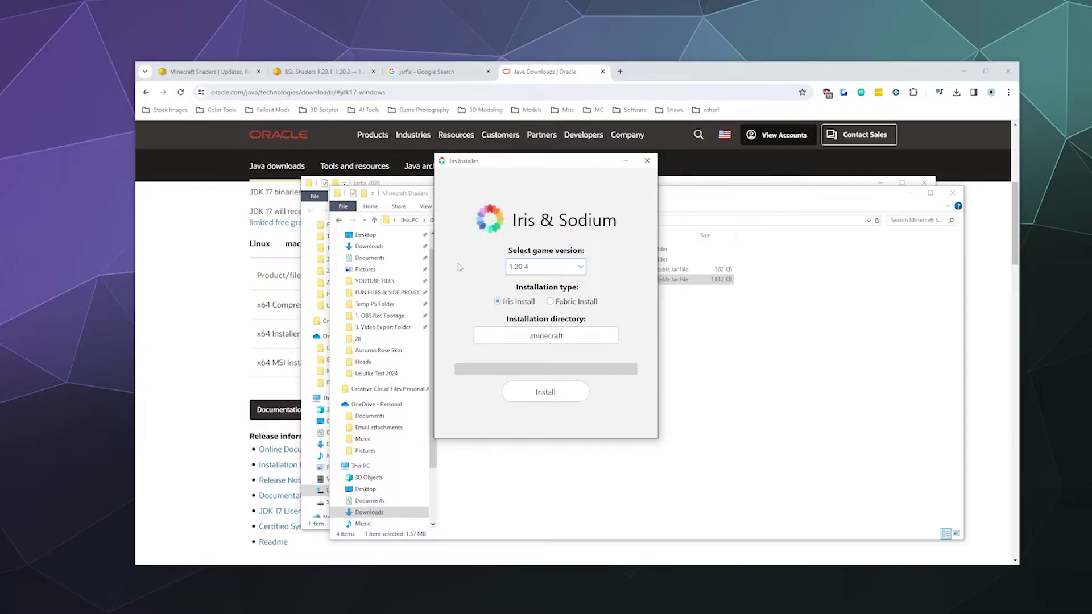
left_click(647, 161)
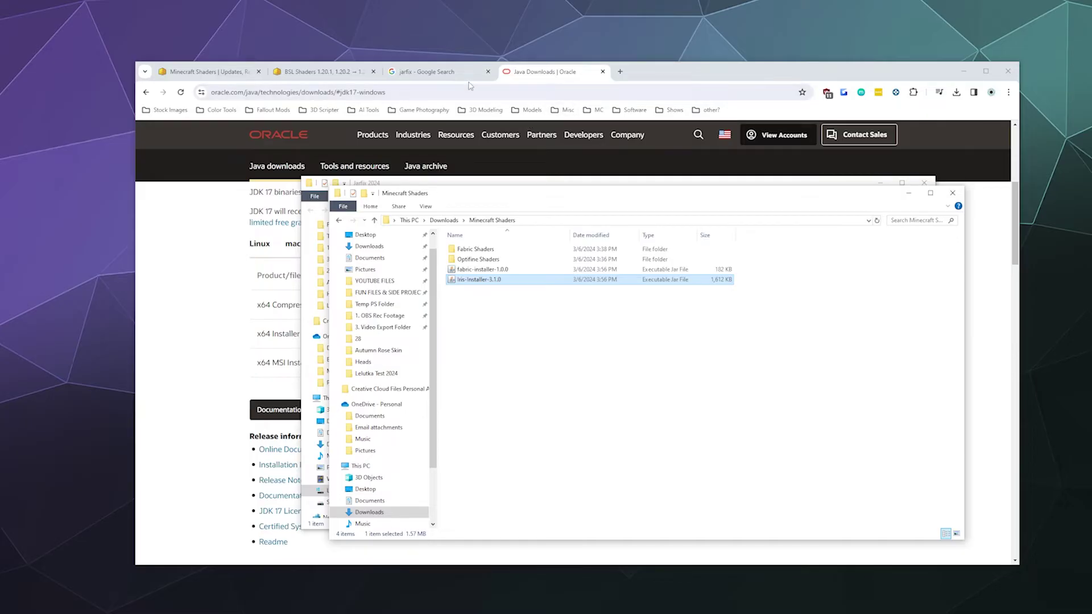
Open the Löfflmann Jarfix 3.0.0 page from the jarfix results and jump to Download.
left_click(426, 72)
scroll(190, 307, "down", 2)
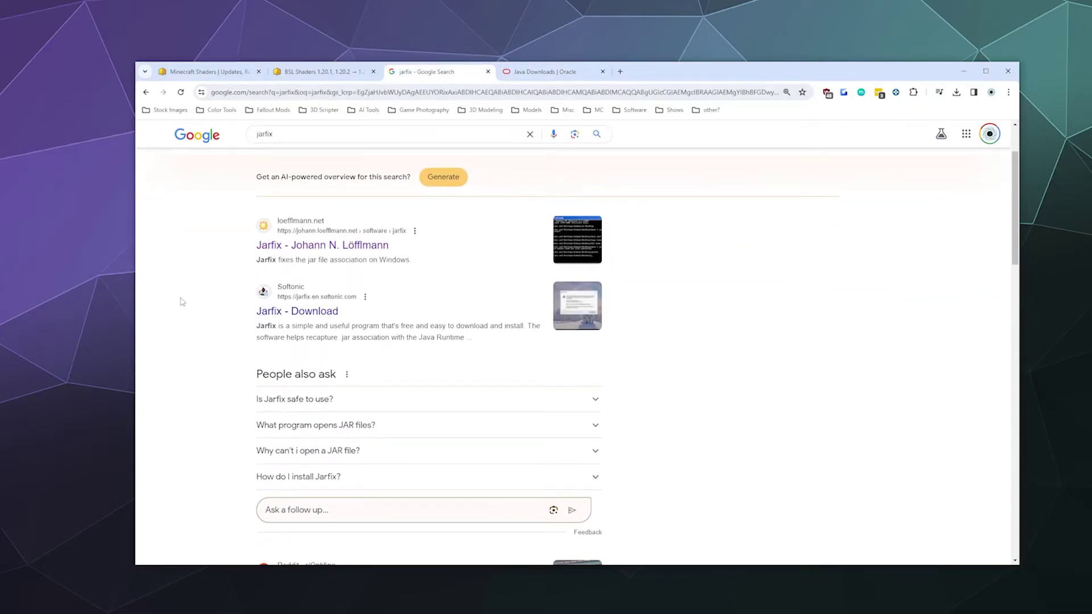
scroll(183, 301, "up", 2)
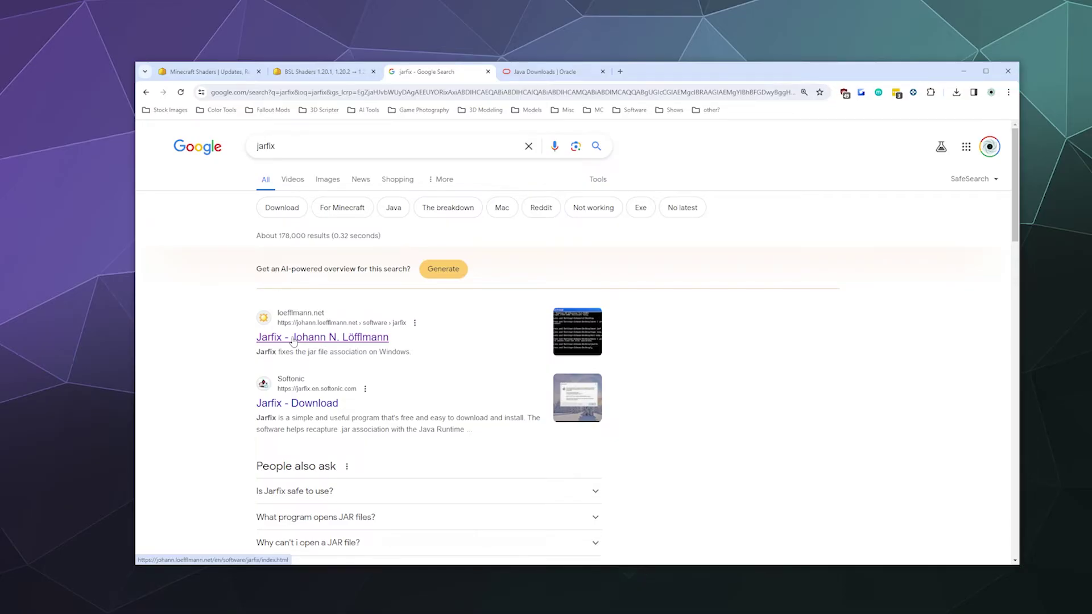
left_click(293, 340)
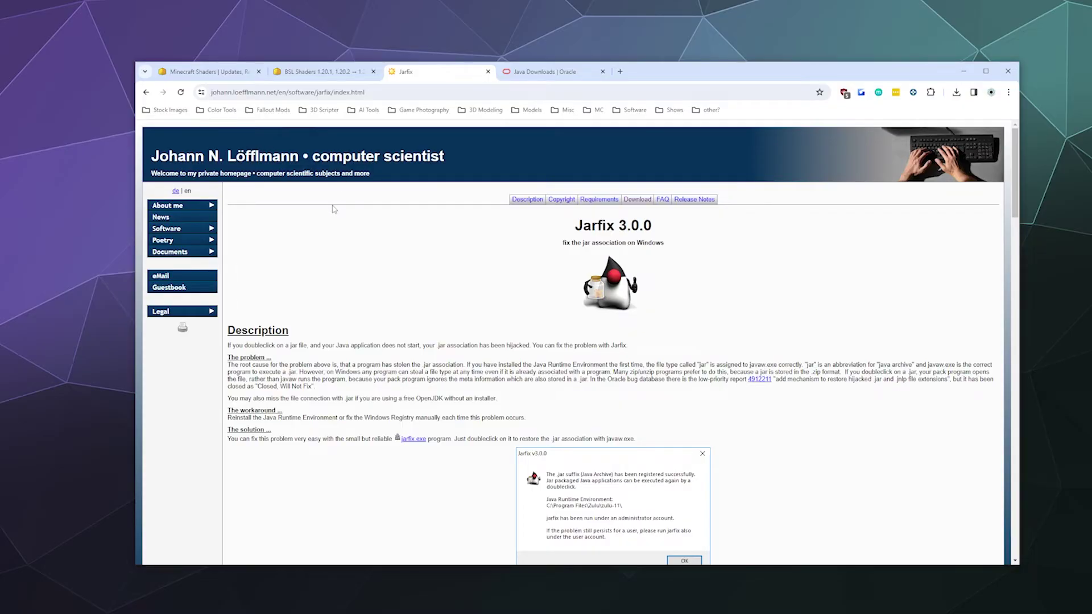
left_click(638, 200)
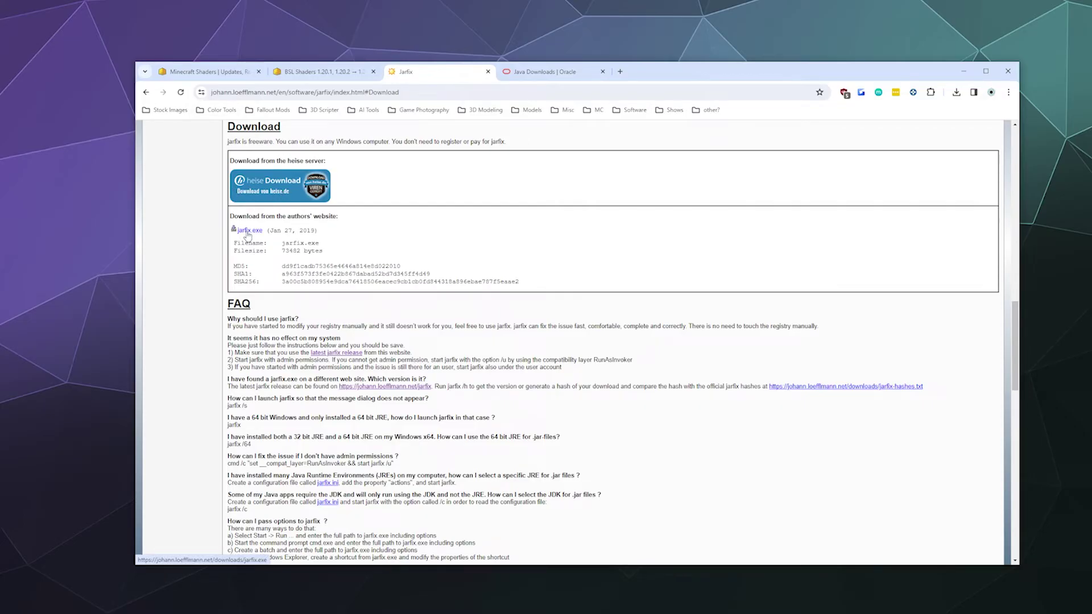
Save jarfix.exe into Jarfix 2024, run it to register .jar with jdk-17 Java, and dismiss the confirmation.
left_click(247, 231)
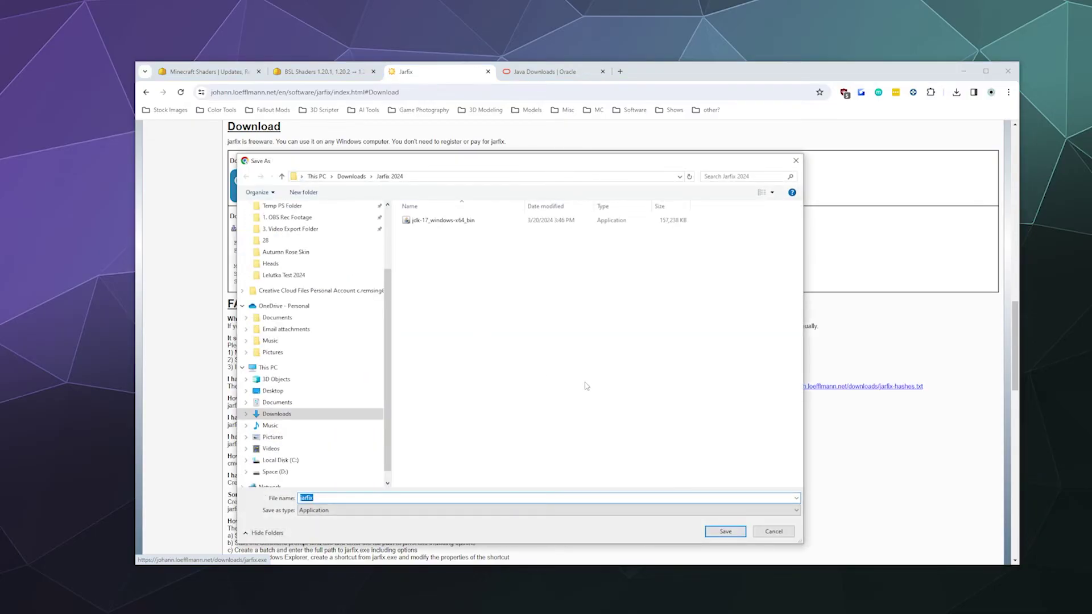
left_click(731, 528)
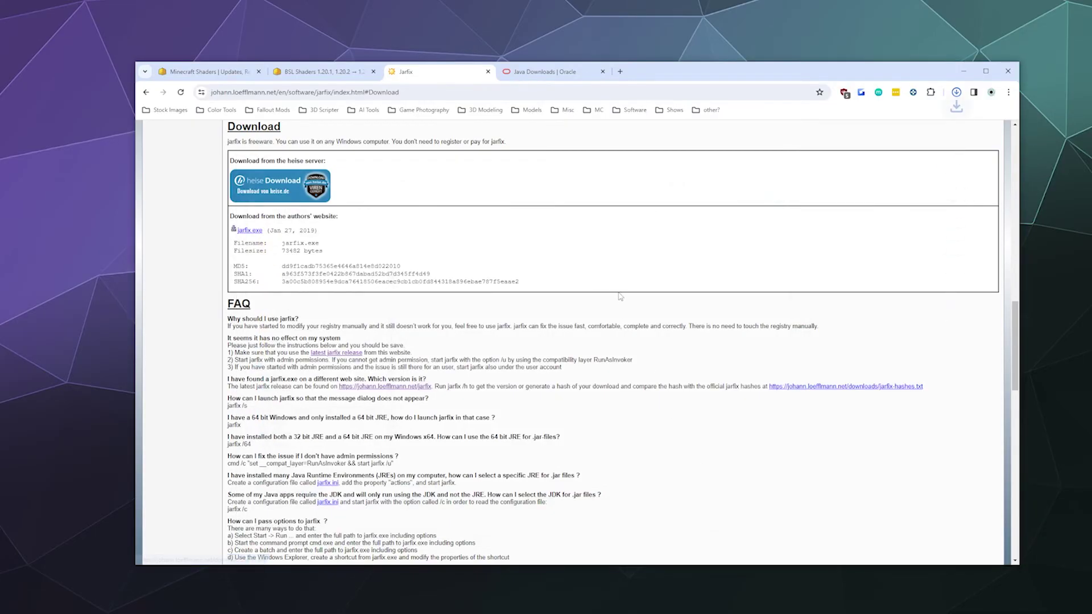
left_click(948, 116)
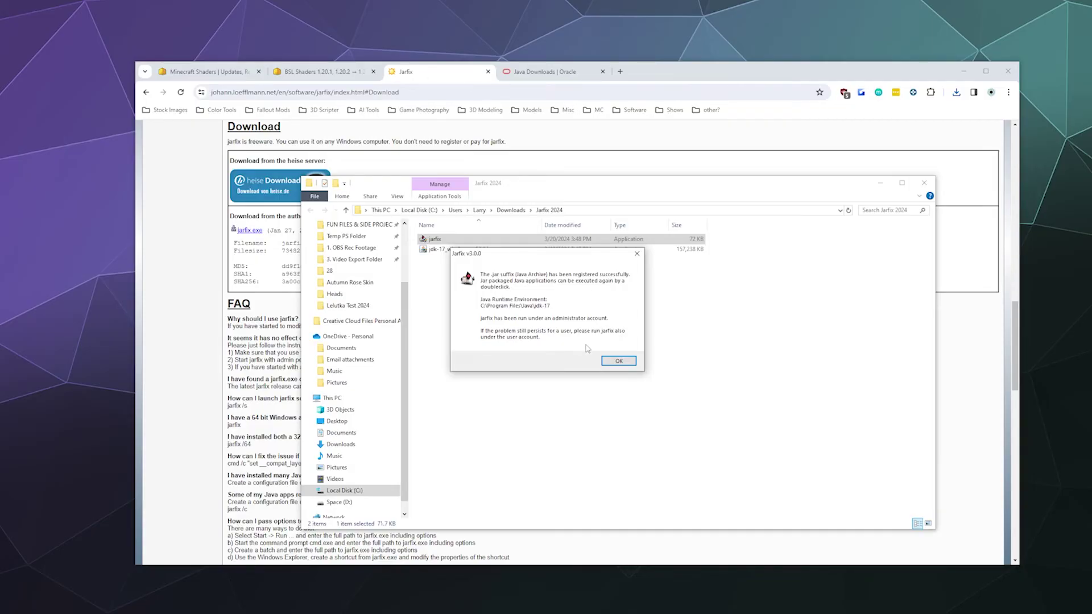
left_click(618, 361)
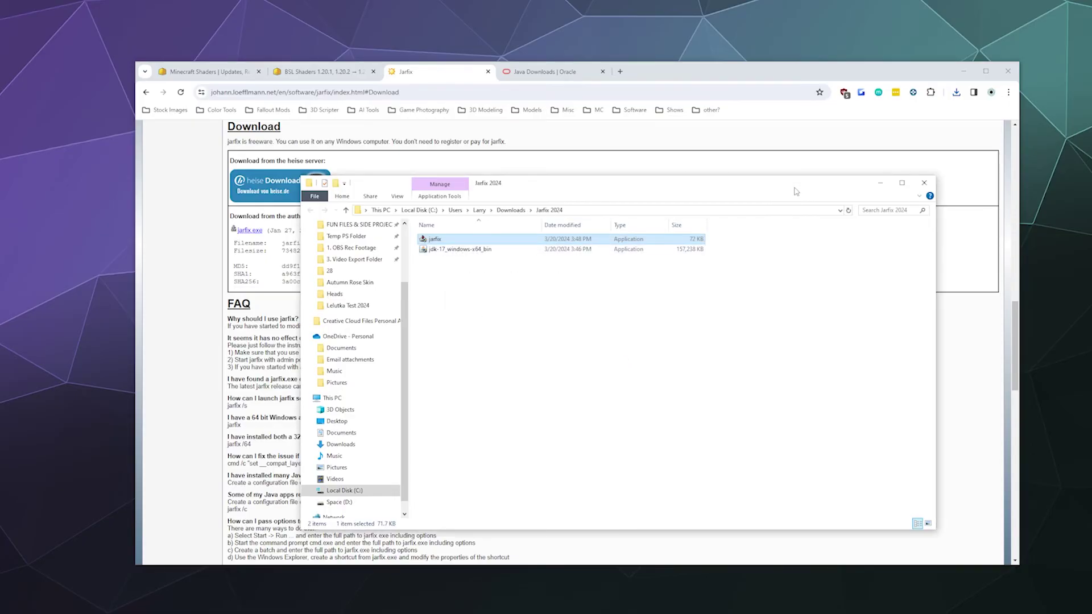
Relaunch the Iris installer jar after jarfix to confirm it opens, then close it.
mouse_move(171, 611)
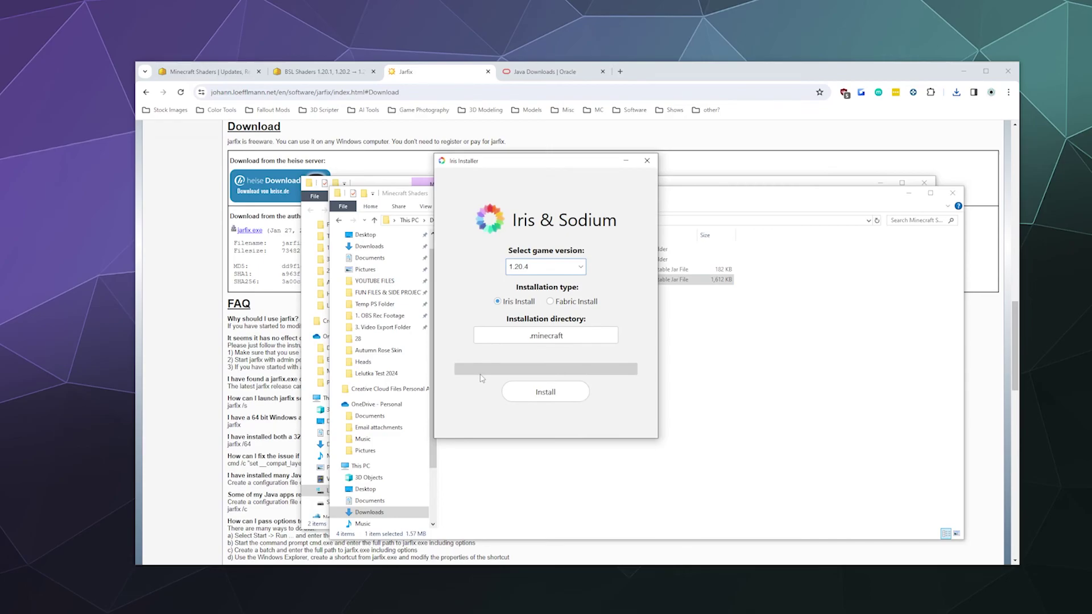
left_click(647, 160)
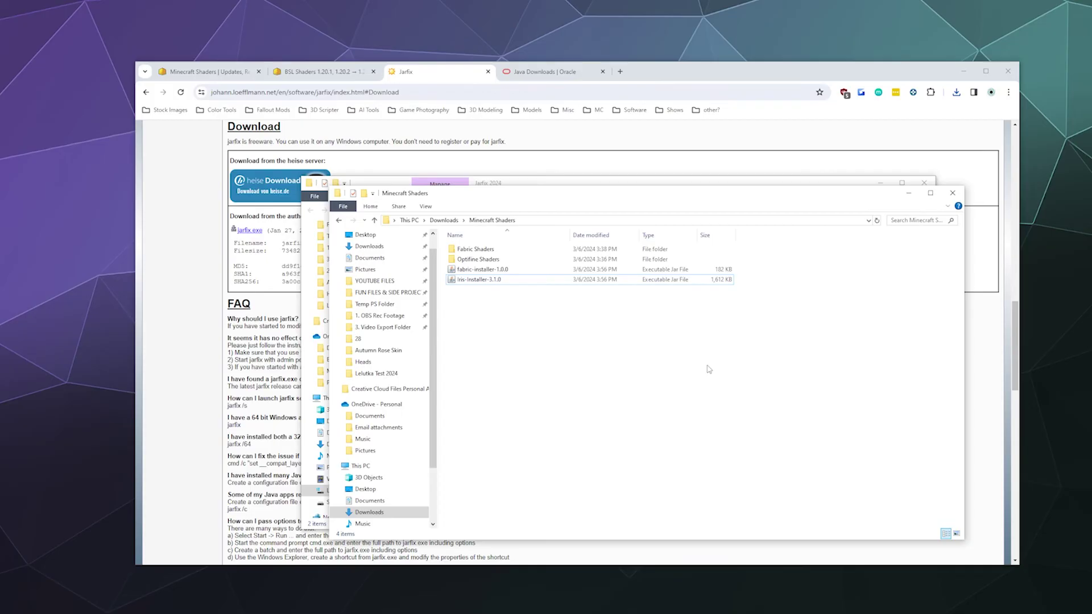